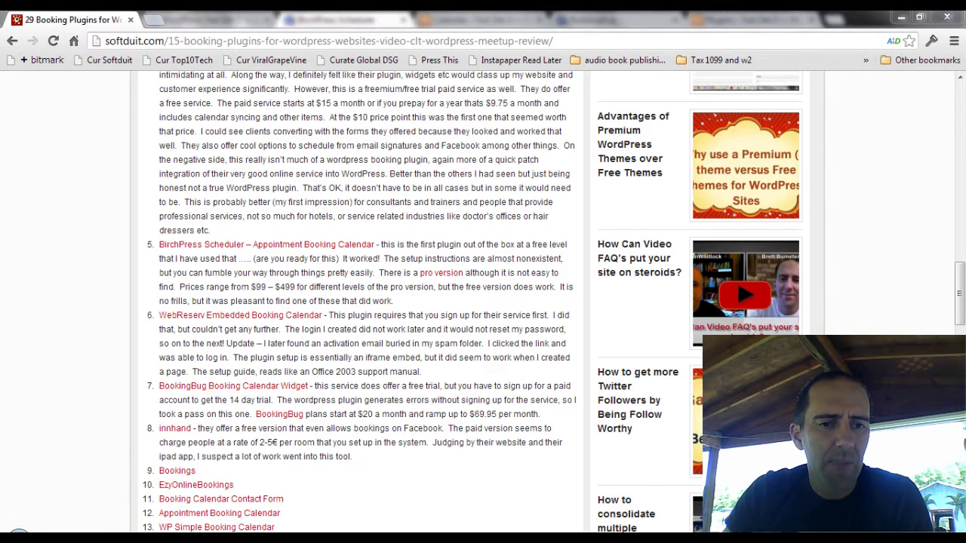
- On the test booking page, choose Google Hangouts as the appointment location
left_click(243, 446)
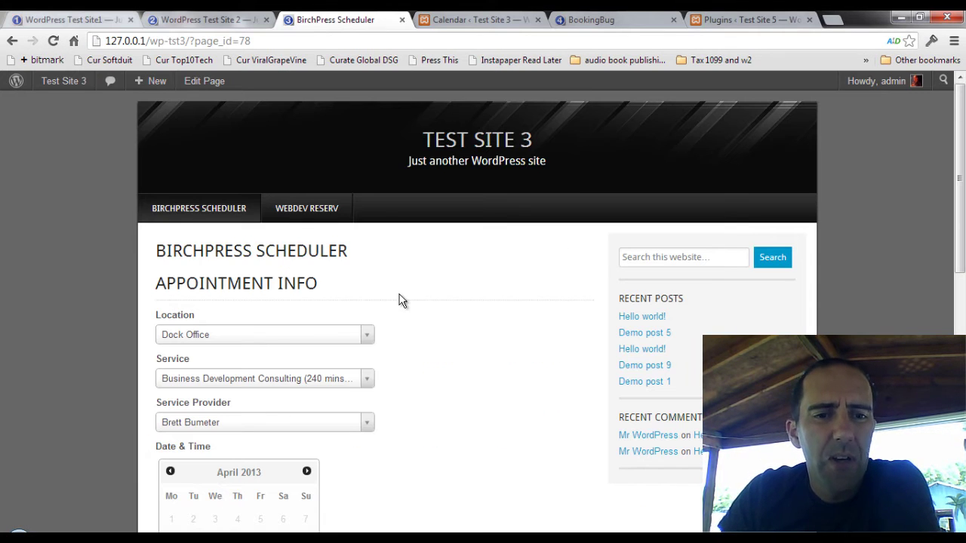
scroll(459, 339, "down", 2)
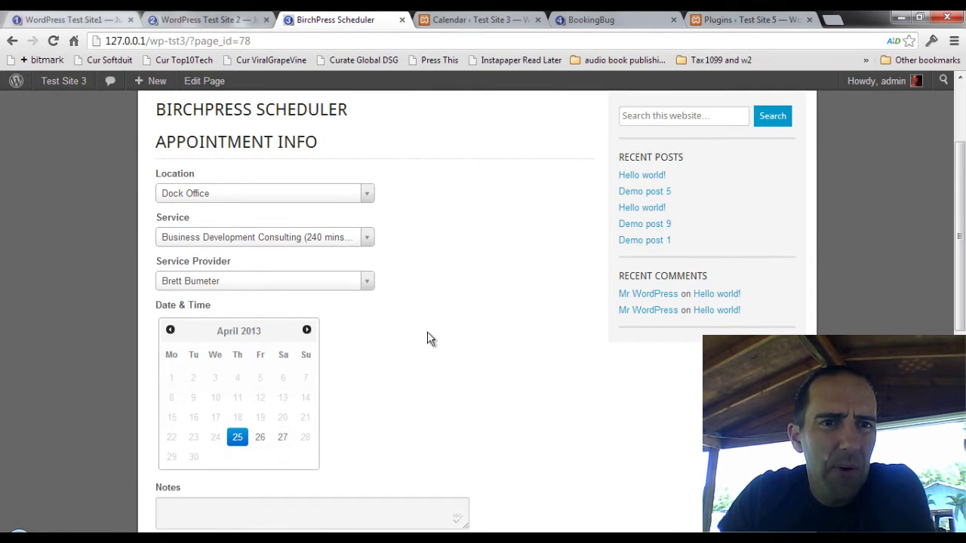
left_click(370, 199)
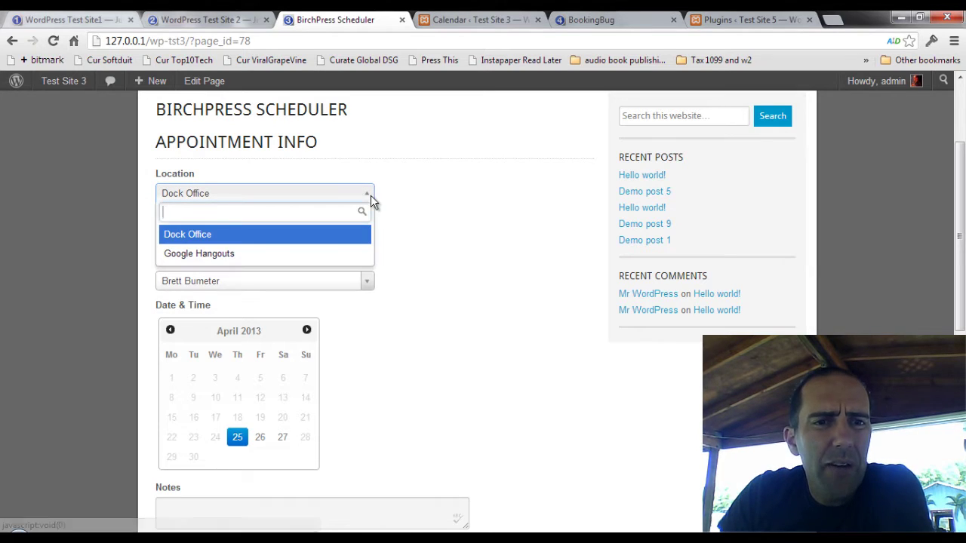
left_click(455, 214)
scroll(463, 249, "down", 1)
scroll(464, 246, "up", 3)
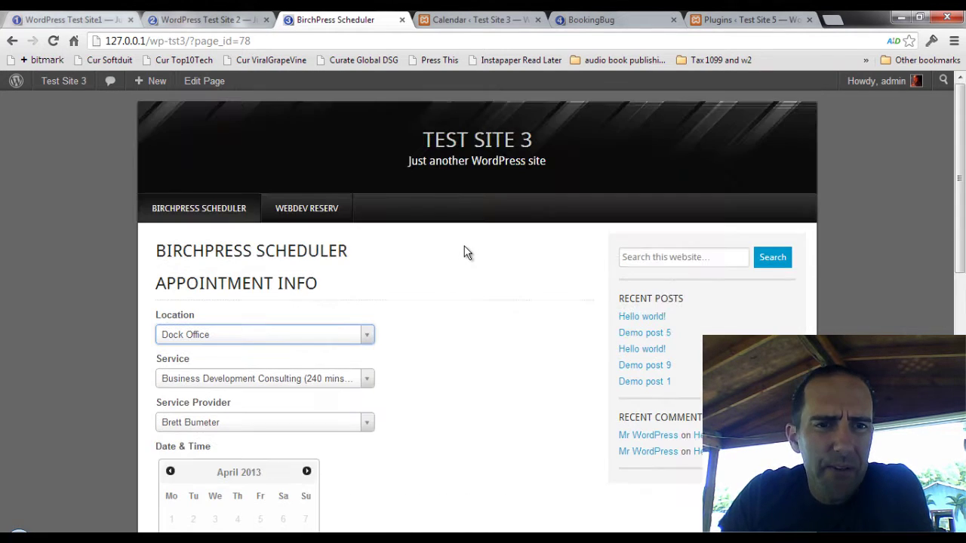
left_click(368, 336)
scroll(359, 340, "down", 1)
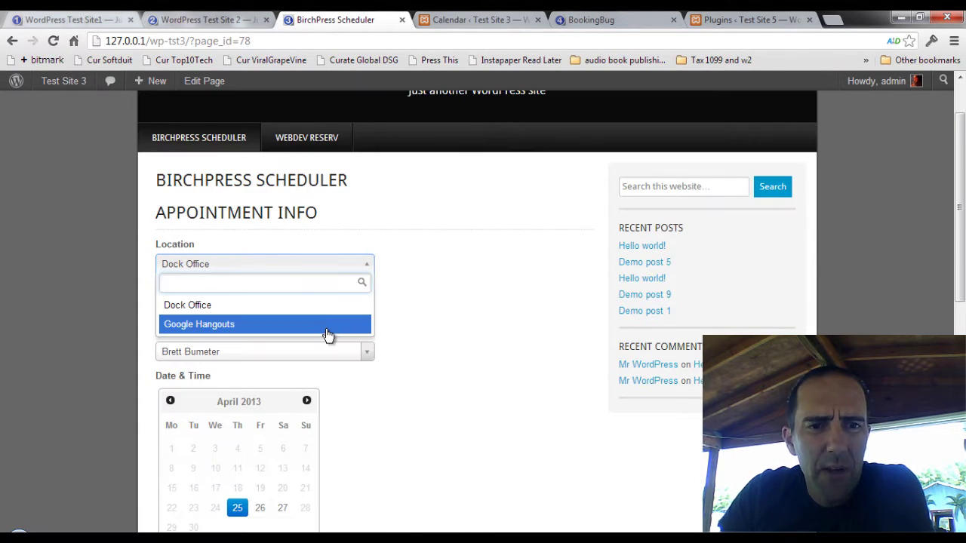
left_click(328, 332)
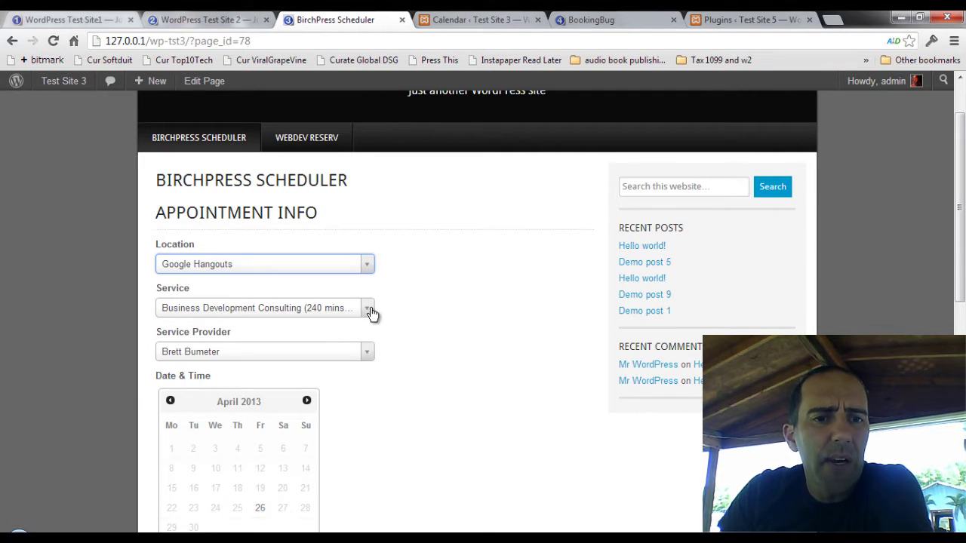
- Select the WordPress User Training service and keep its only service provider
left_click(368, 309)
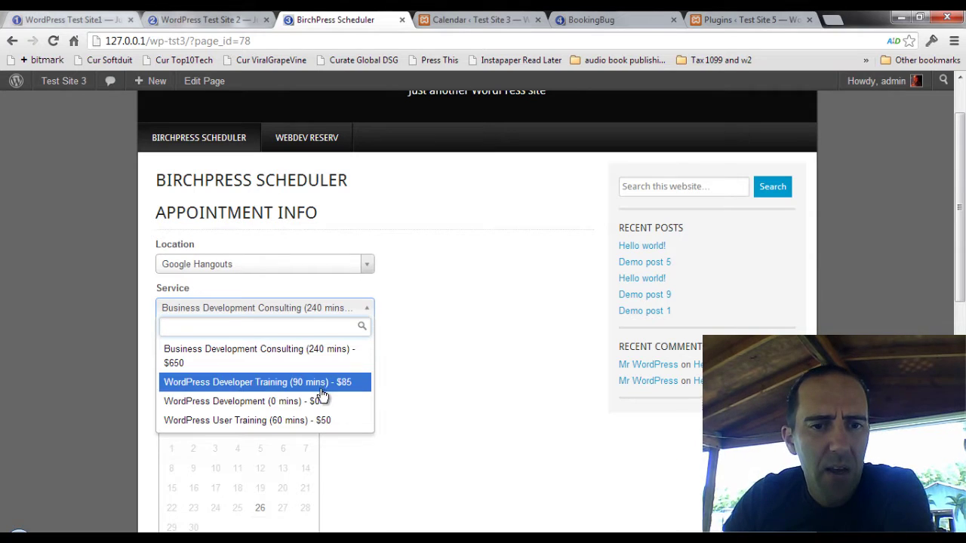
left_click(335, 422)
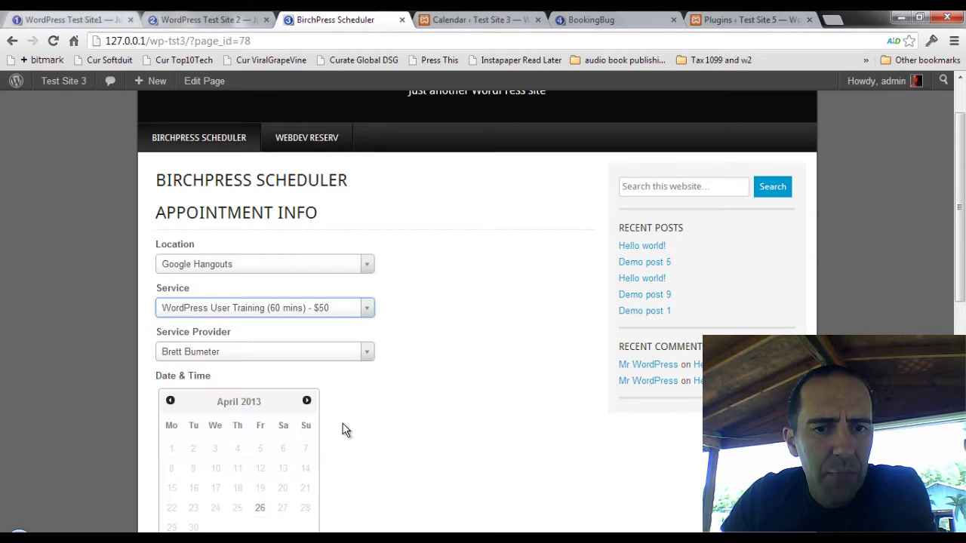
left_click(369, 353)
left_click(371, 355)
scroll(419, 380, "down", 2)
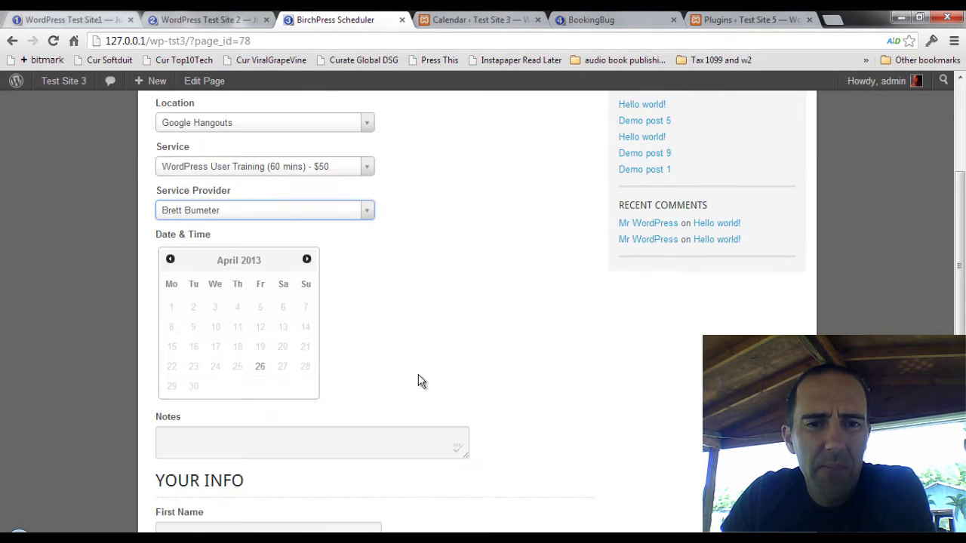
scroll(420, 380, "down", 1)
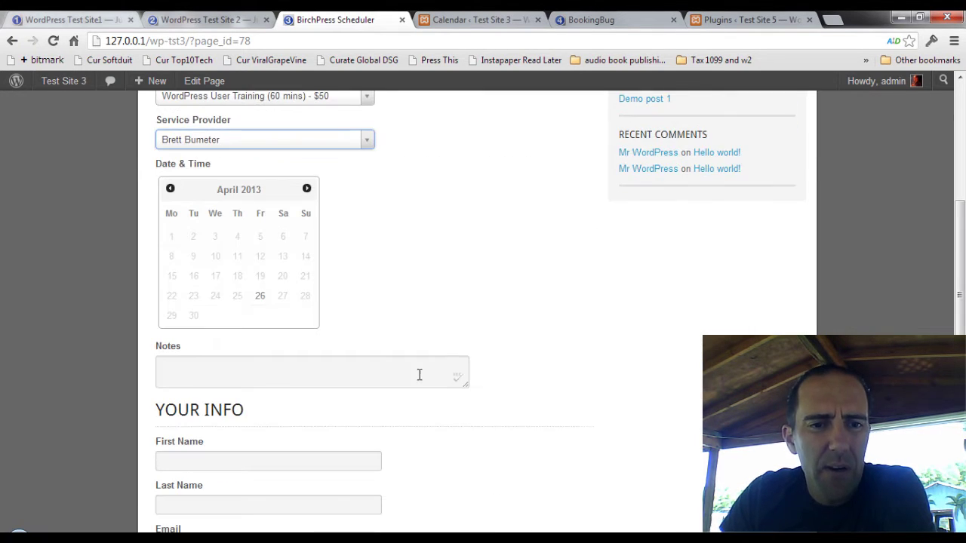
- Book May 10, 2013 at the 1:00 pm time slot
left_click(306, 189)
left_click(260, 257)
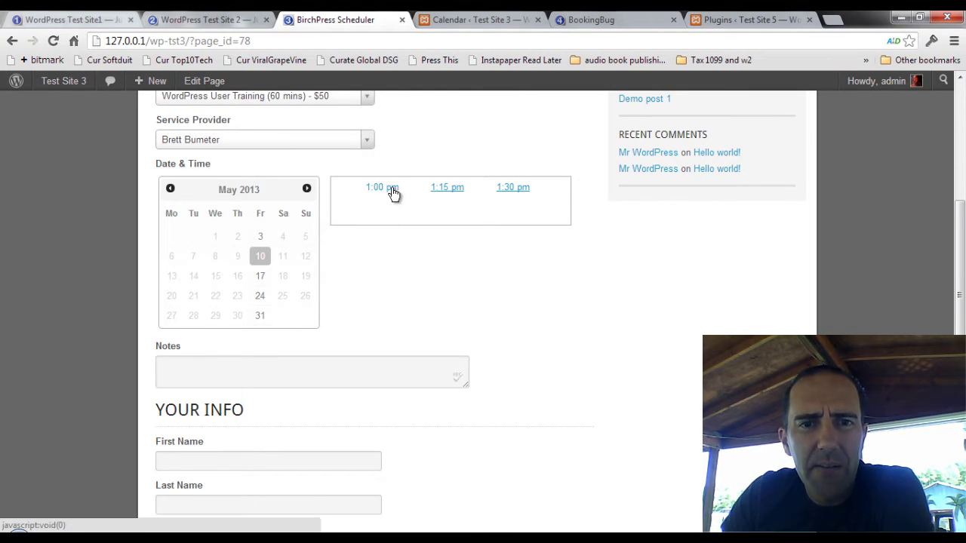
left_click(391, 188)
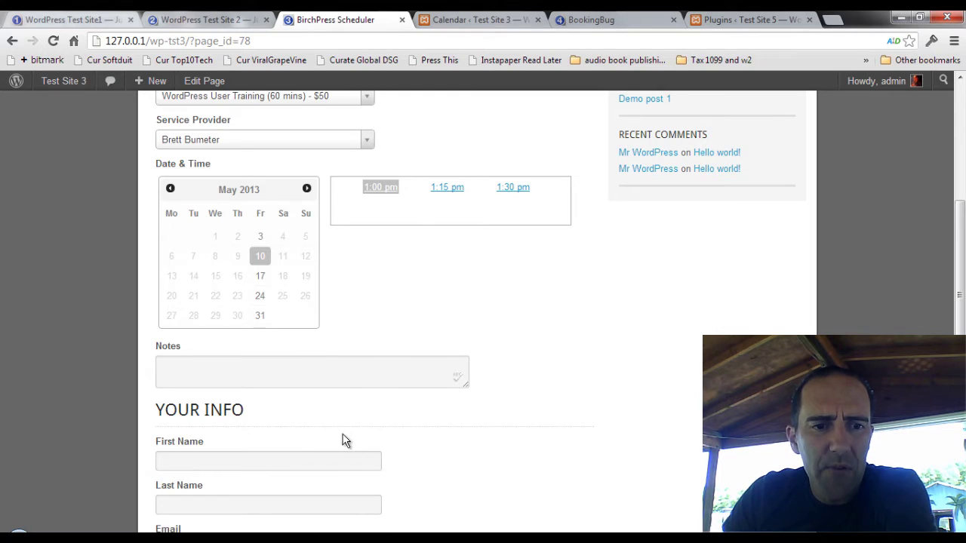
scroll(342, 441, "down", 3)
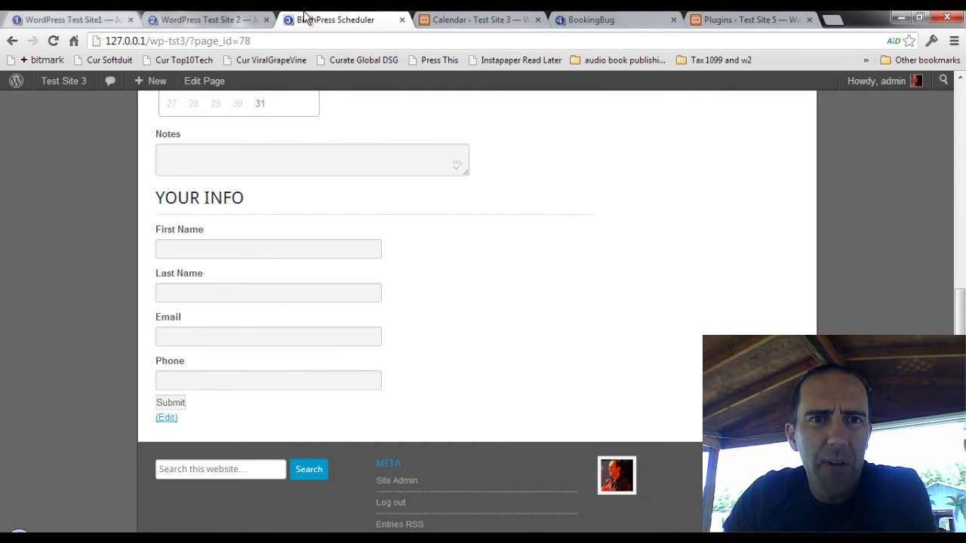
- View the Friday 1:00 pm appointment's details in the admin calendar, close them, then show Locations
left_click(471, 20)
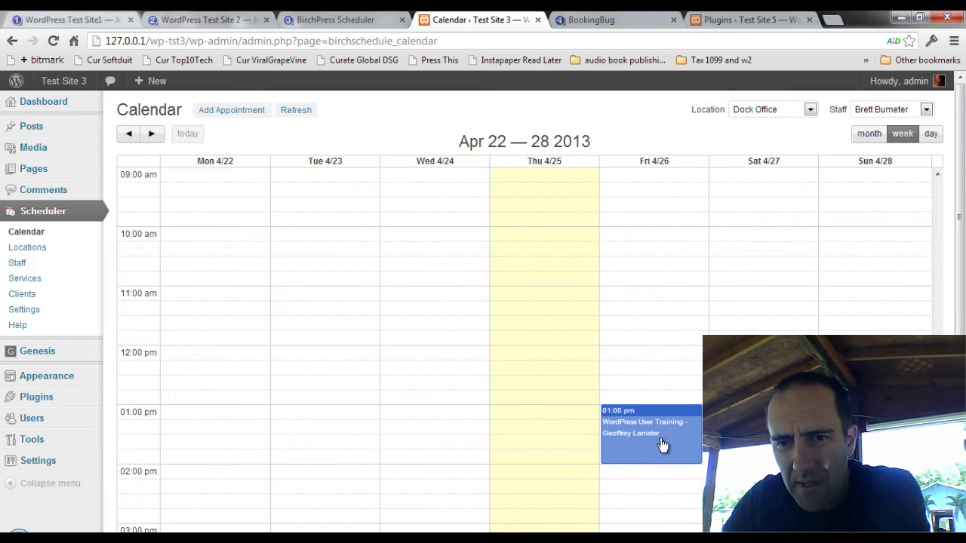
left_click(640, 432)
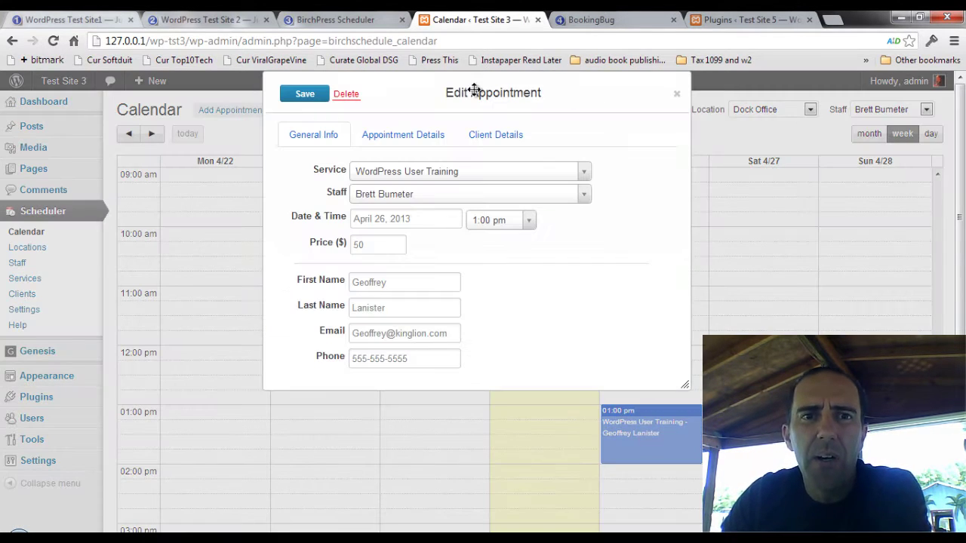
left_click(677, 96)
left_click(37, 252)
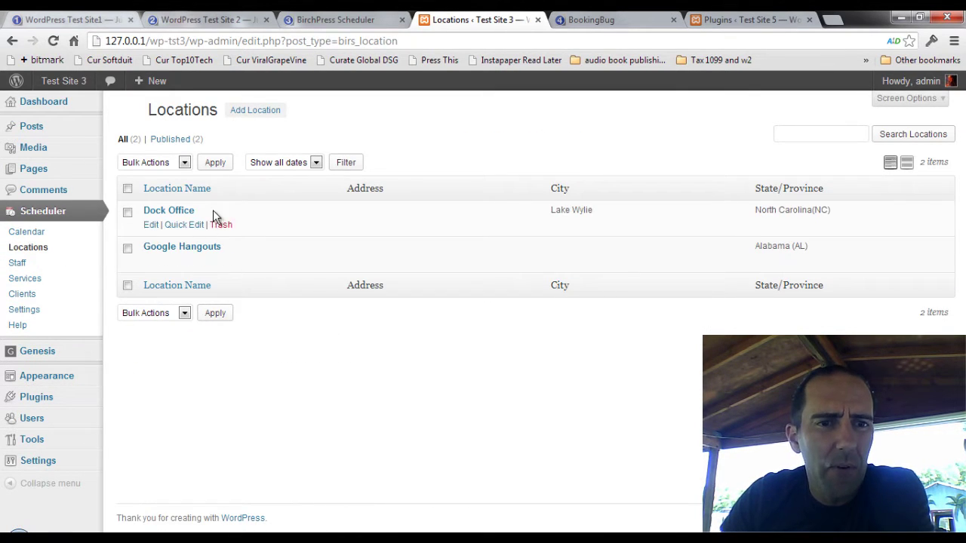
- Browse the Scheduler's Staff, Services and Clients lists, ending on General Settings
left_click(47, 265)
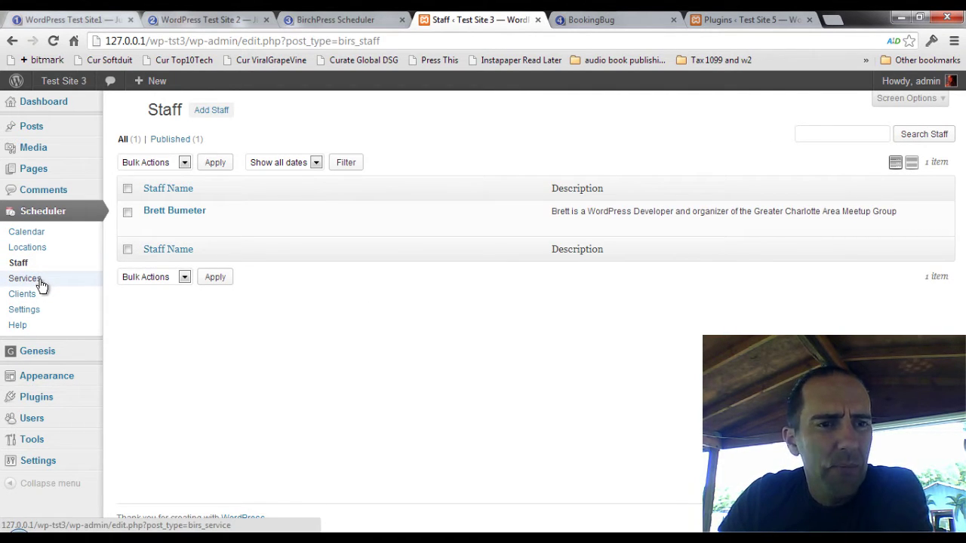
left_click(41, 285)
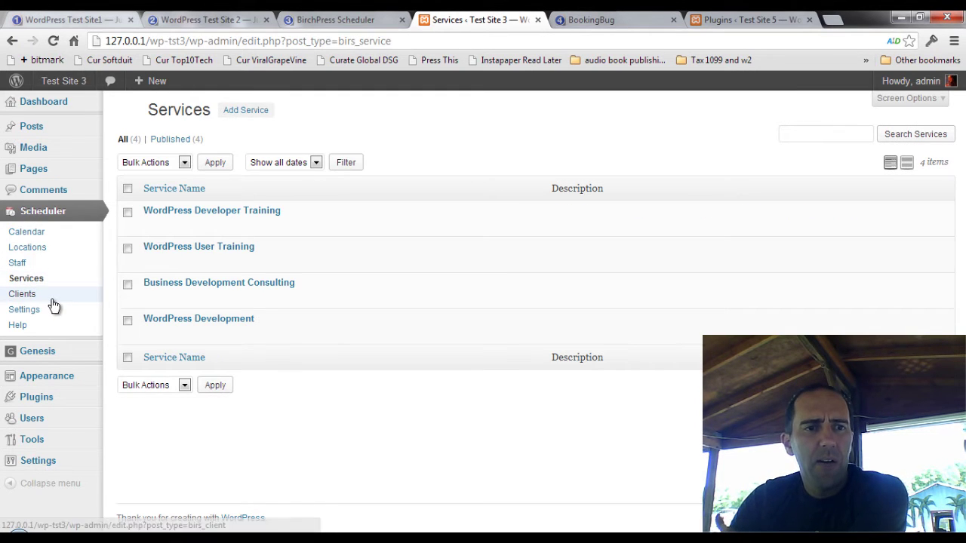
left_click(52, 302)
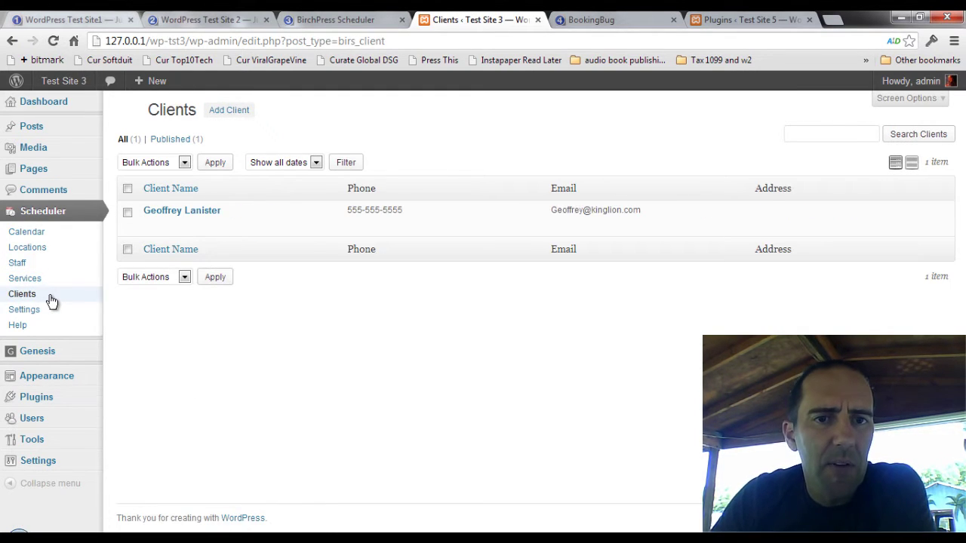
left_click(41, 314)
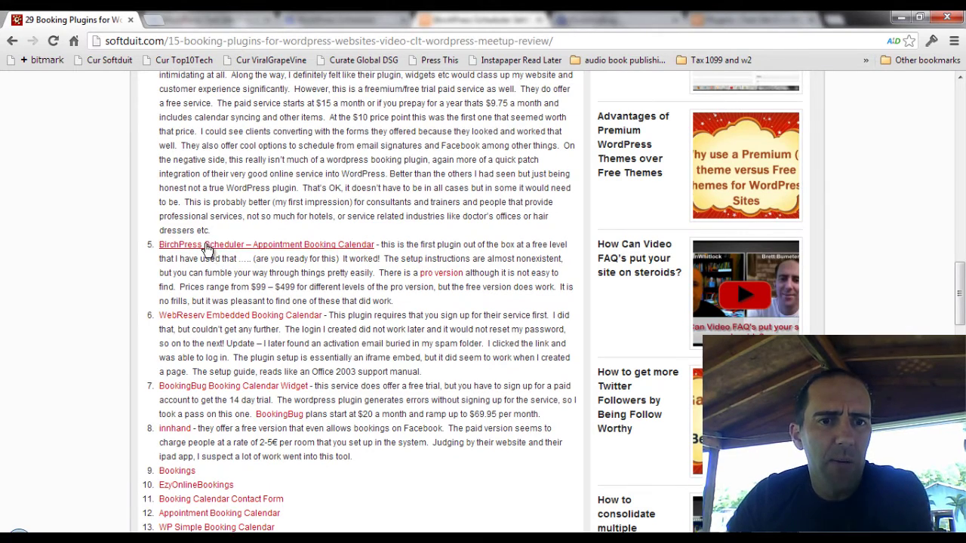
- Open the BirchPress Scheduler plugin page in a new tab and switch to it
right_click(207, 247)
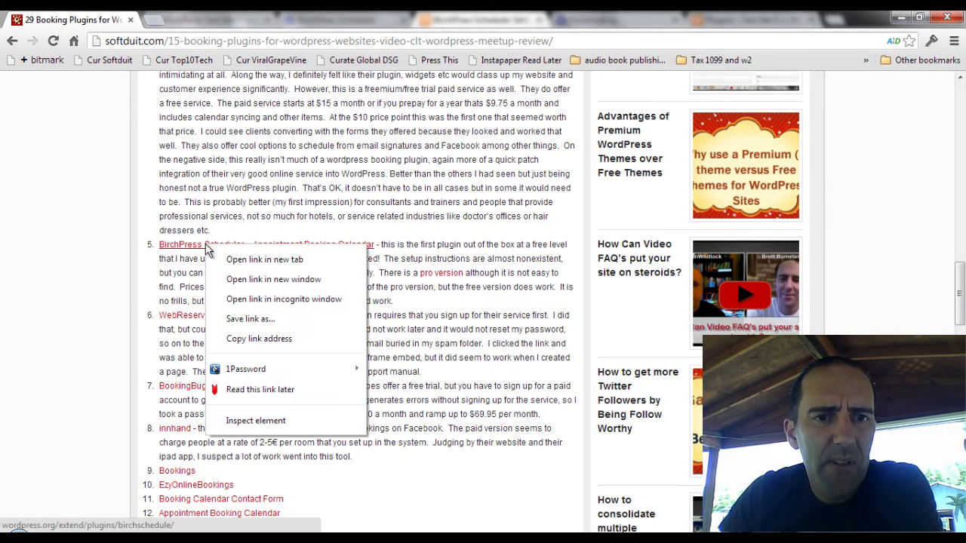
left_click(264, 259)
key("ctrl+Tab")
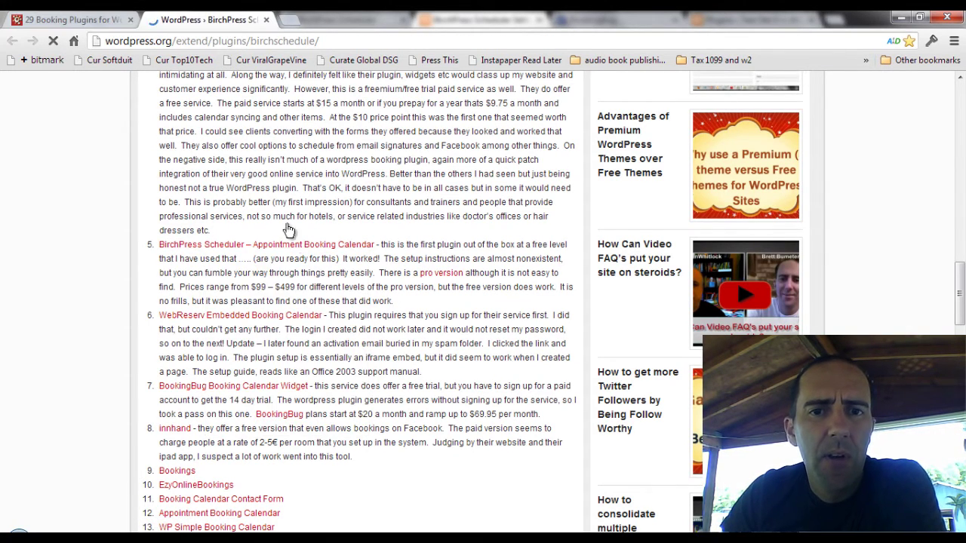
- Read through the plugin description and open the developer's 'our website' link in a new tab
scroll(286, 230, "down", 2)
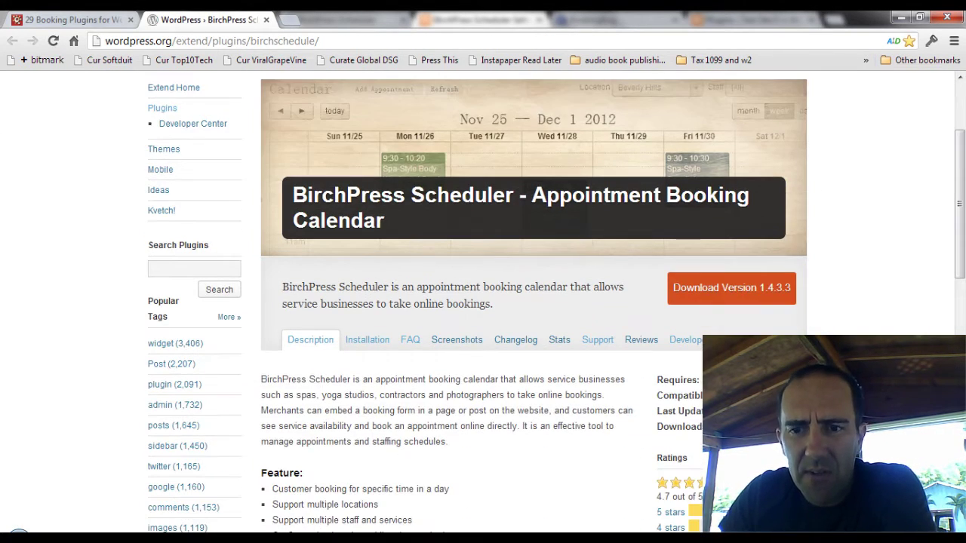
scroll(483, 301, "down", 1)
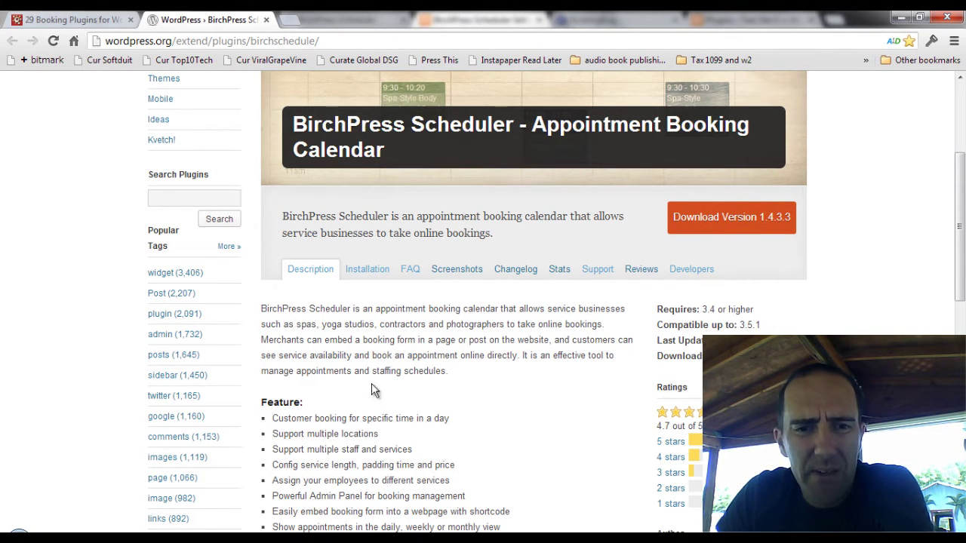
scroll(471, 355, "down", 2)
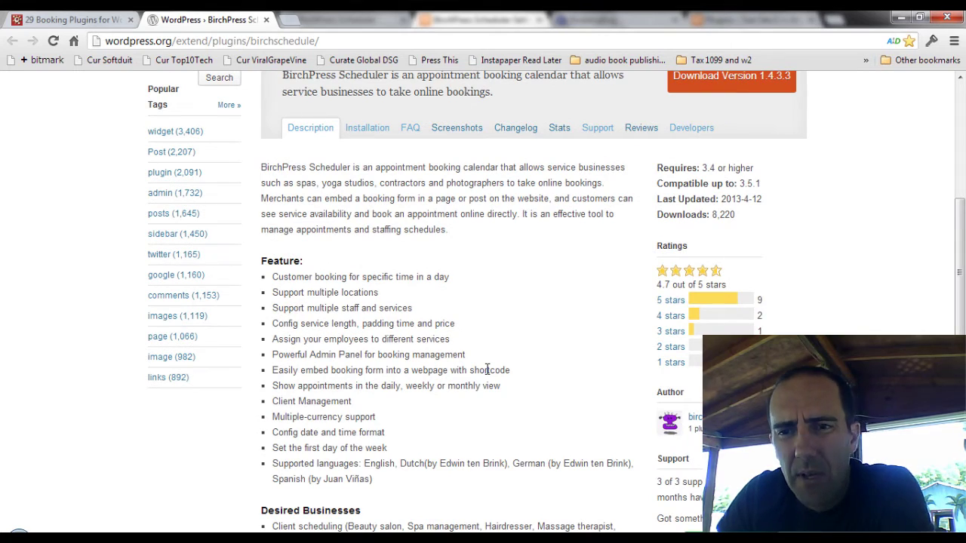
scroll(485, 369, "up", 2)
scroll(486, 369, "down", 5)
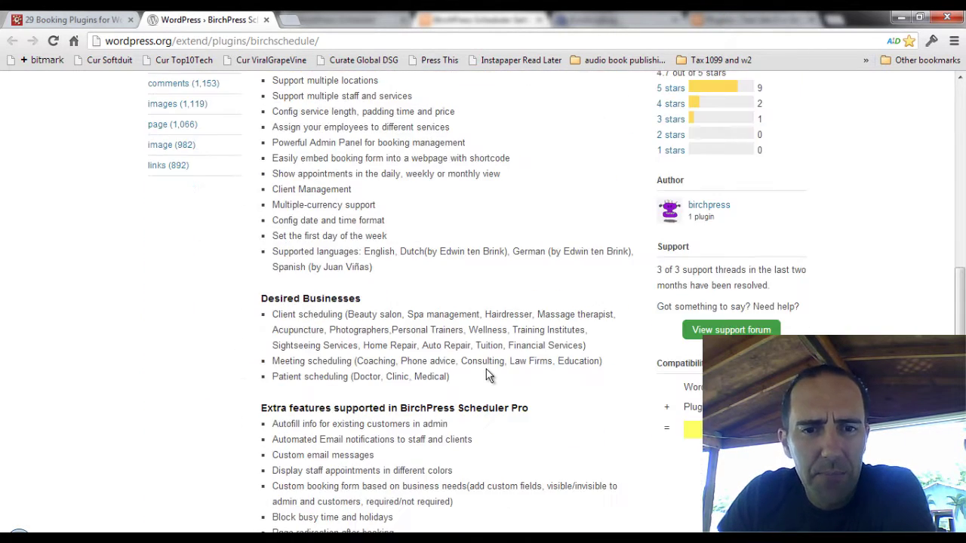
scroll(486, 374, "down", 4)
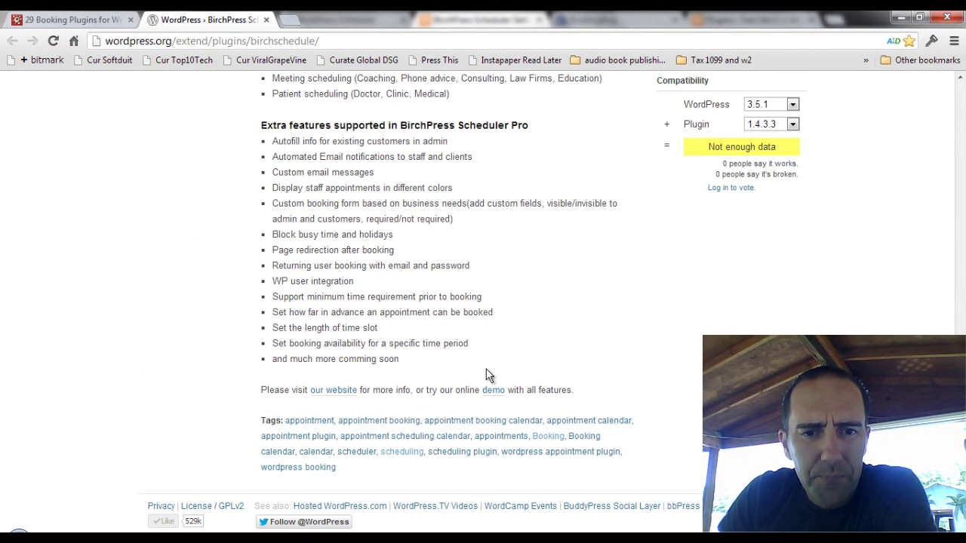
right_click(331, 395)
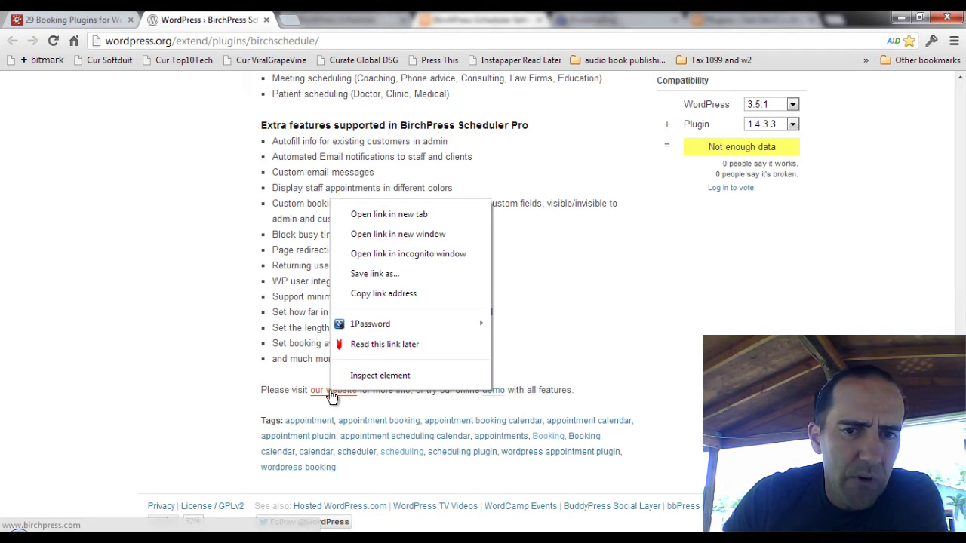
left_click(413, 219)
- Go to the BirchPress website tab and open its Pricing page
left_click(318, 22)
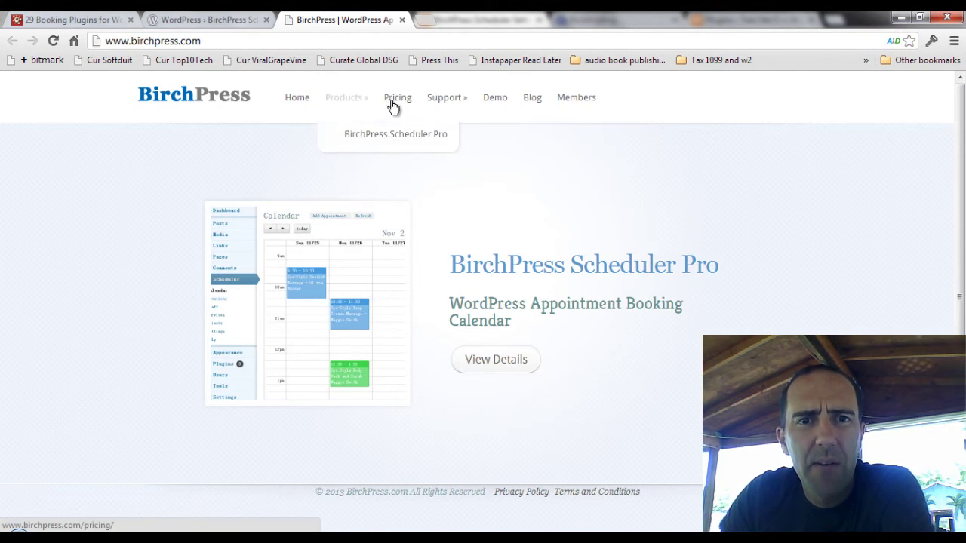
mouse_move(350, 101)
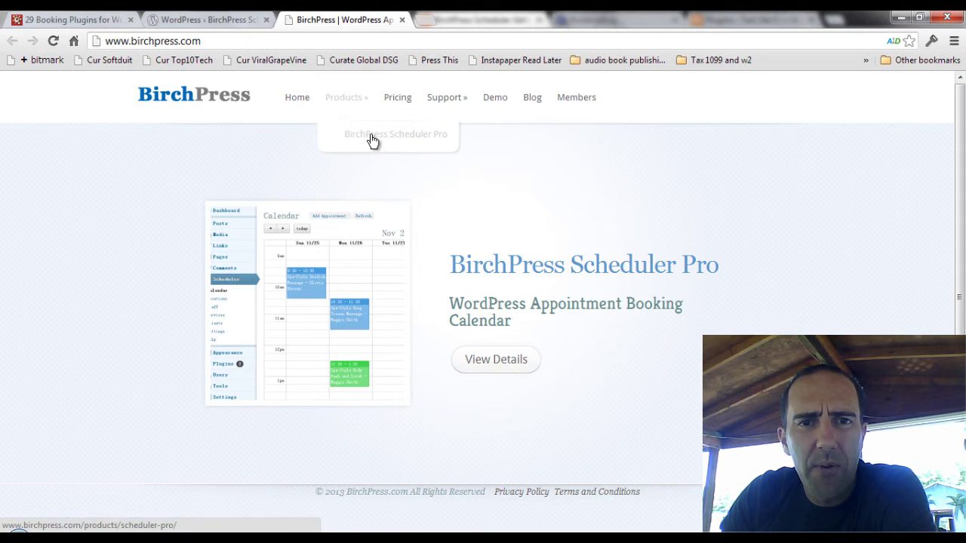
left_click(394, 100)
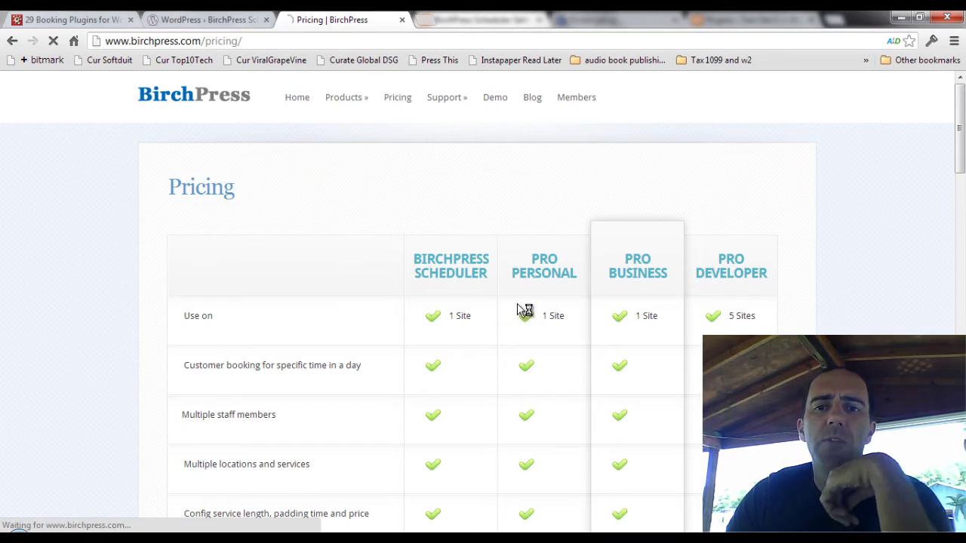
- Scroll through the feature comparison table of the Free and Pro plans
scroll(818, 294, "down", 2)
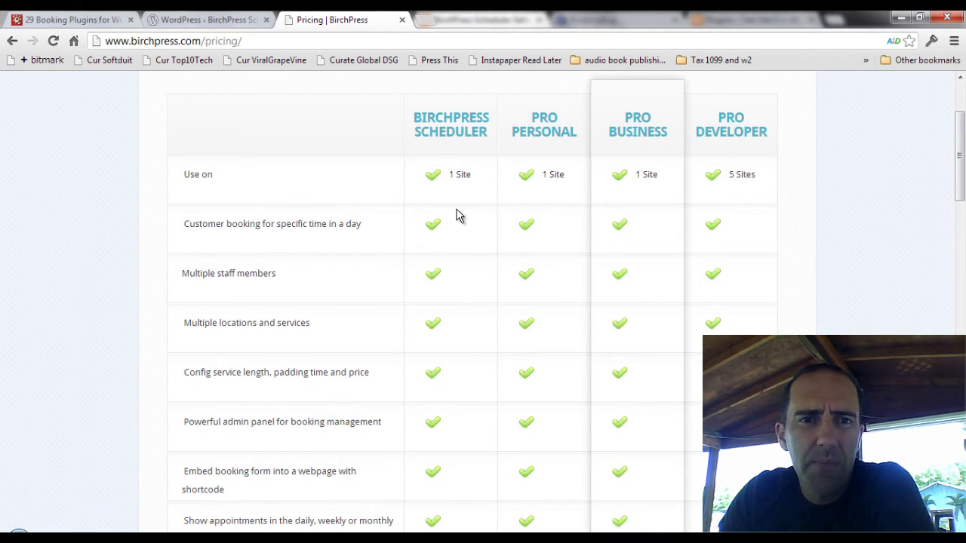
scroll(458, 219, "down", 3)
scroll(457, 222, "down", 3)
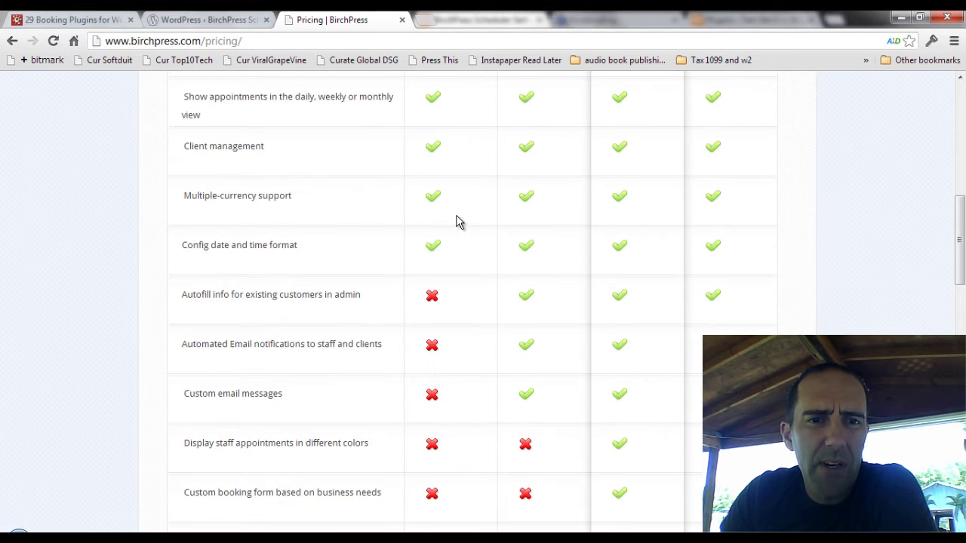
scroll(458, 221, "up", 7)
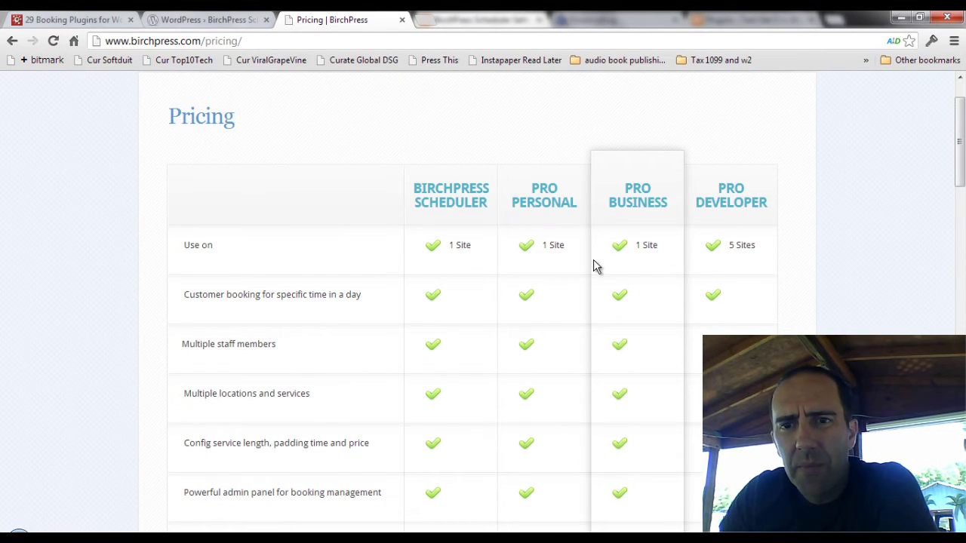
scroll(583, 316, "down", 3)
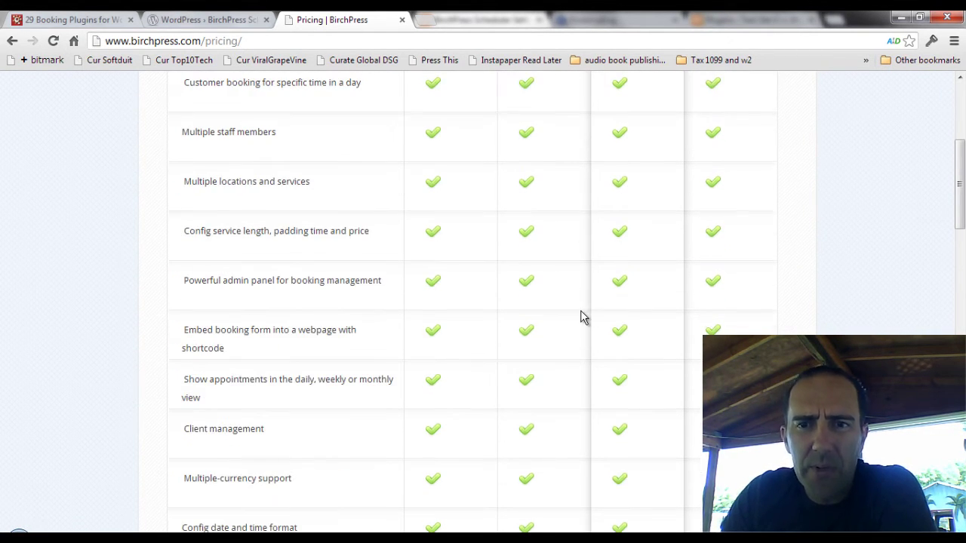
scroll(583, 316, "up", 4)
scroll(583, 317, "down", 11)
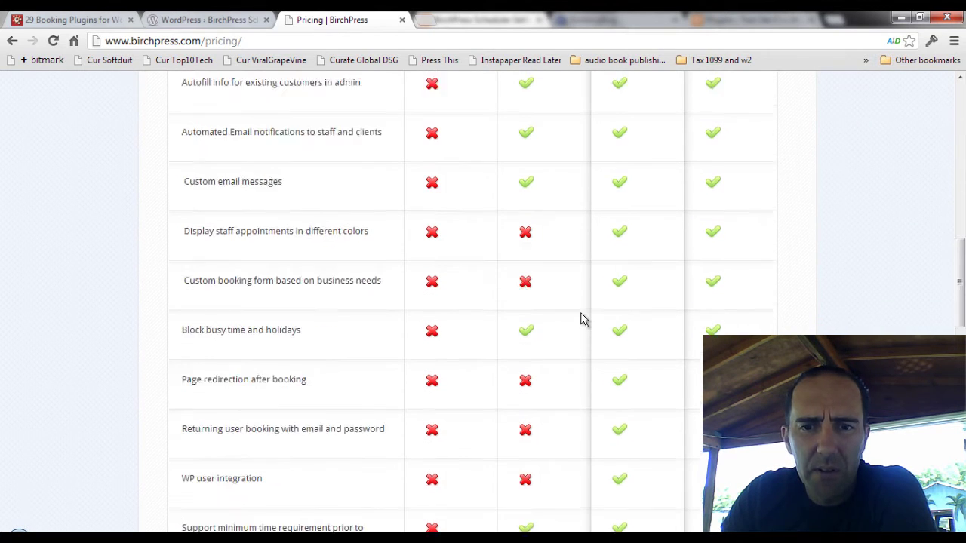
scroll(583, 319, "down", 1)
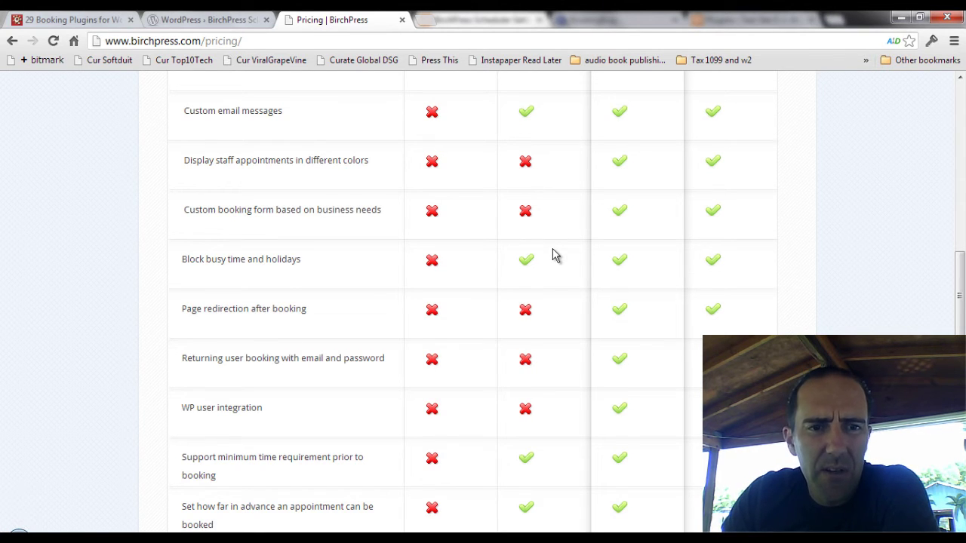
scroll(559, 361, "down", 1)
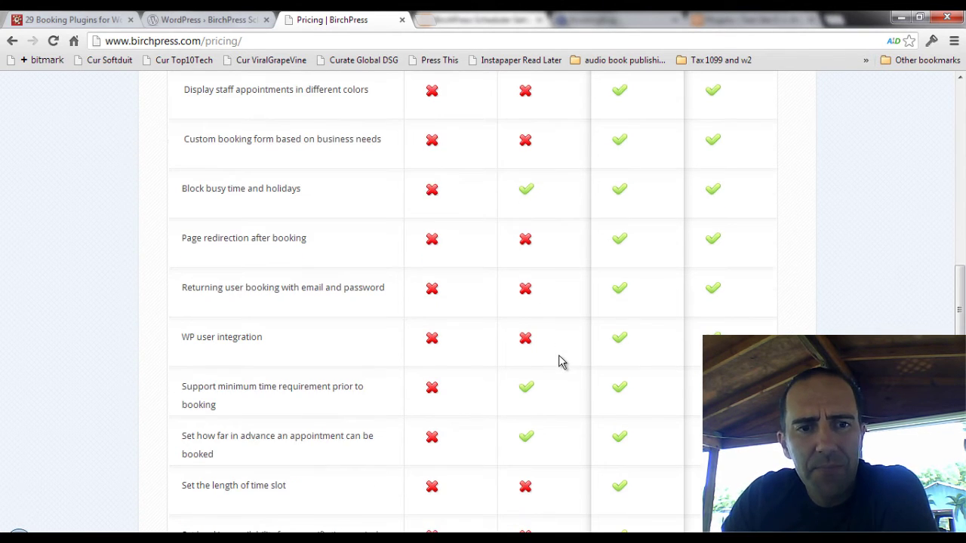
scroll(559, 361, "down", 2)
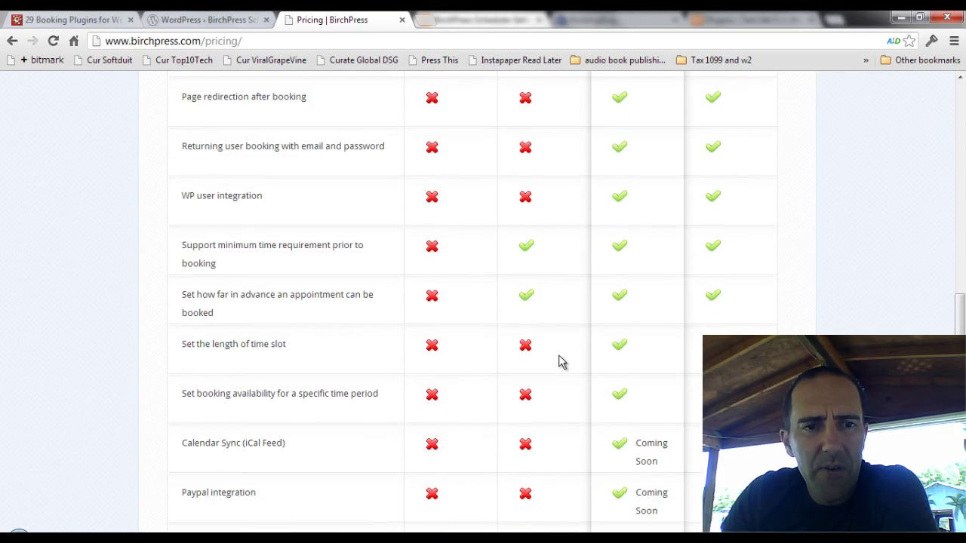
scroll(560, 362, "down", 2)
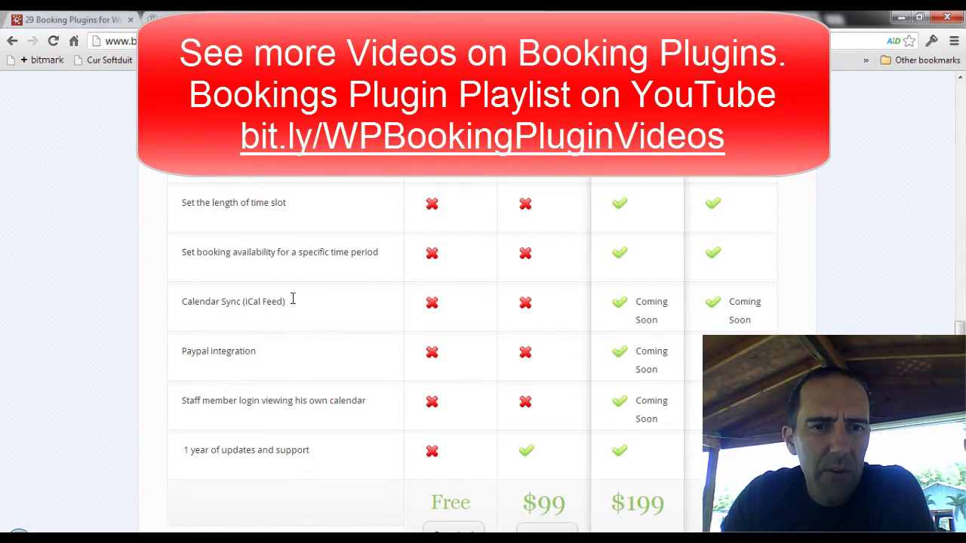
- Highlight the iCal Feed note under Calendar Sync and scroll down to the Free, $99 and $199 prices
left_click_drag(287, 302, 240, 302)
scroll(529, 372, "down", 1)
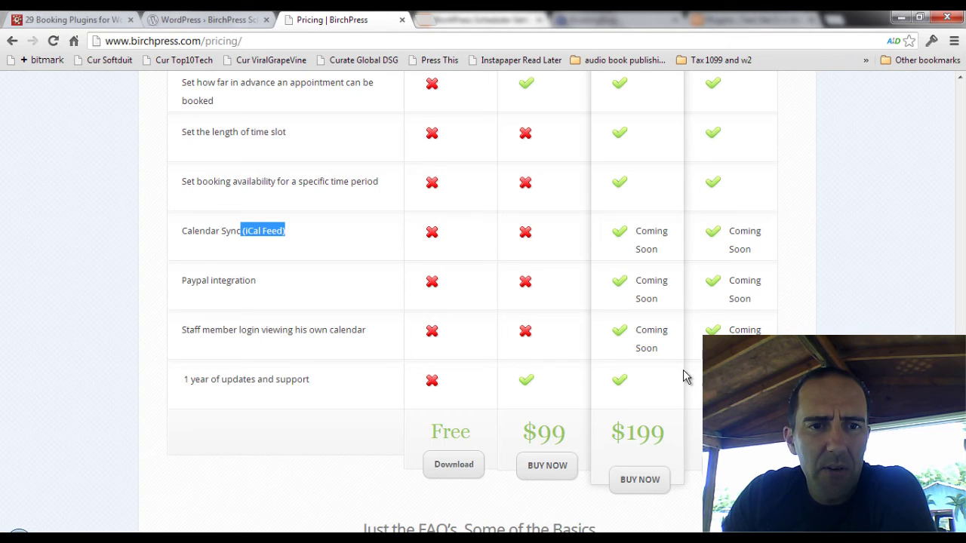
scroll(685, 378, "up", 13)
scroll(685, 381, "down", 10)
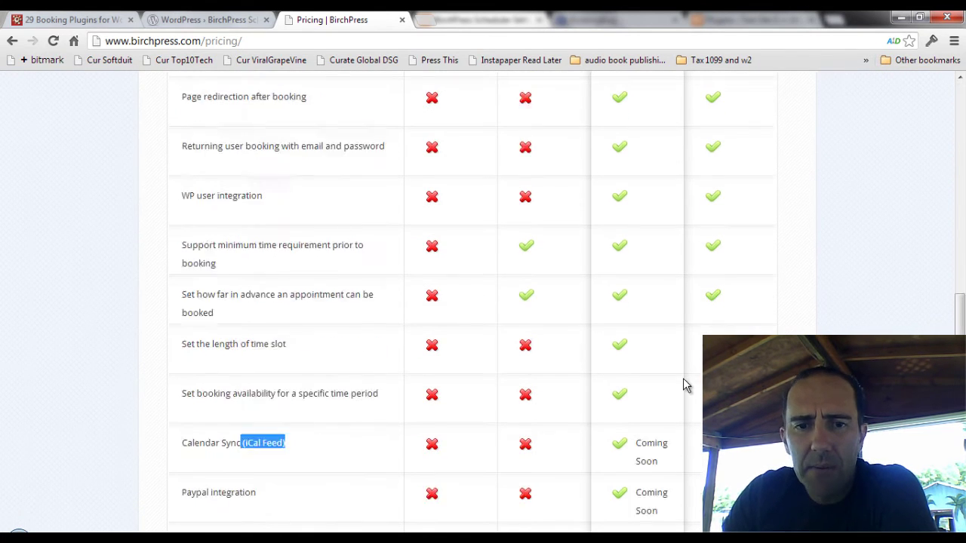
scroll(685, 385, "down", 2)
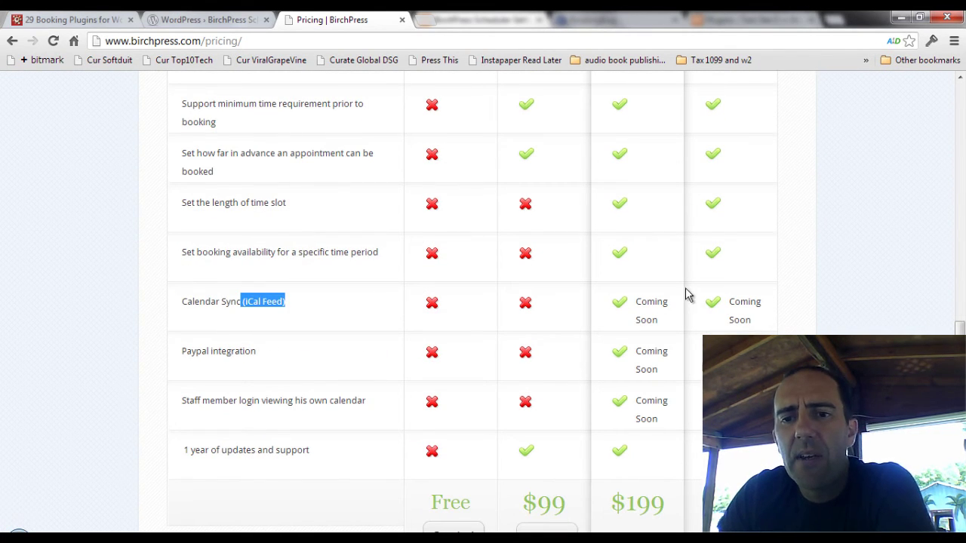